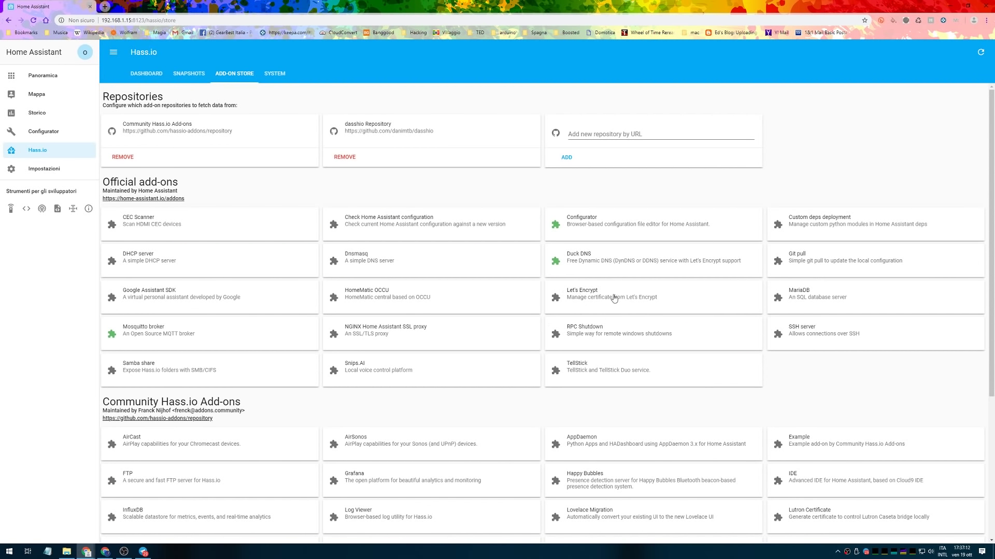
Step: Open the Let's Encrypt add-on details and install Let's Encrypt 2.2
left_click(614, 293)
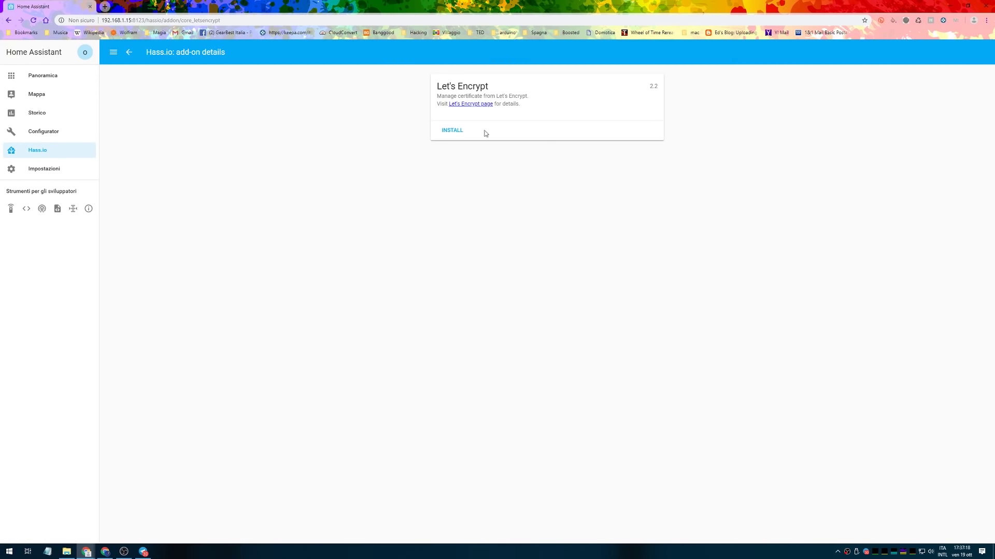
left_click(451, 132)
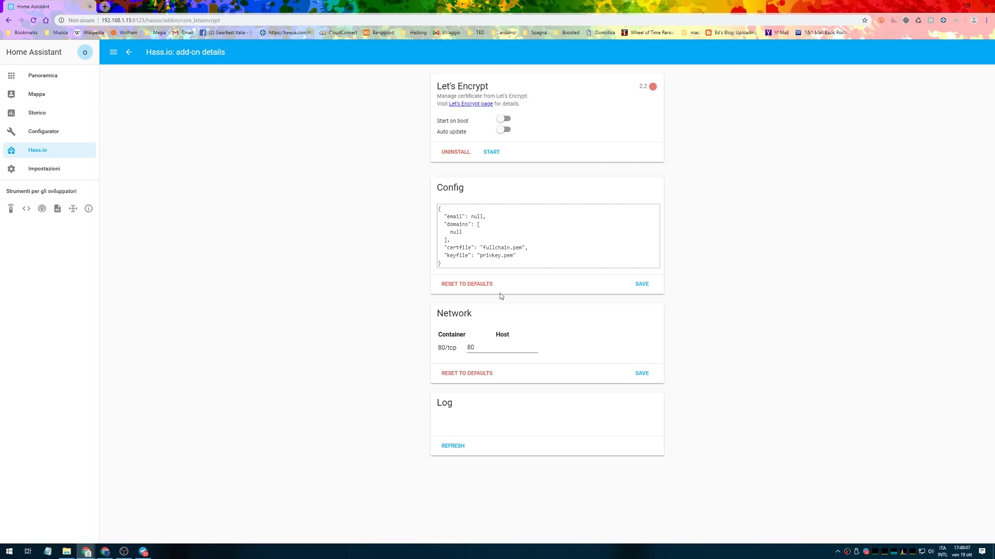
Step: Replace the null email value in the Let's Encrypt config with the contact e-mail address
left_click_drag(443, 215, 491, 235)
left_click_drag(444, 247, 528, 257)
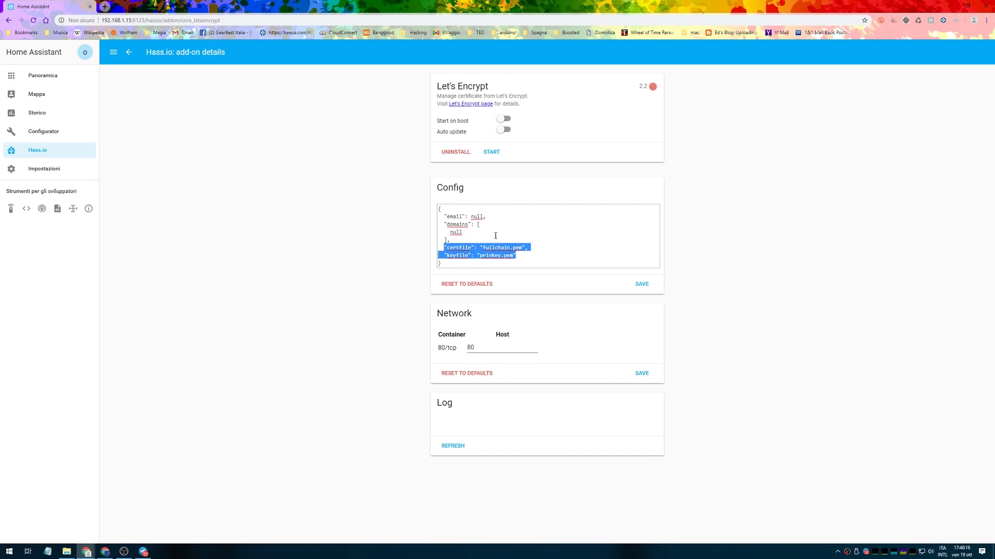
left_click(481, 226)
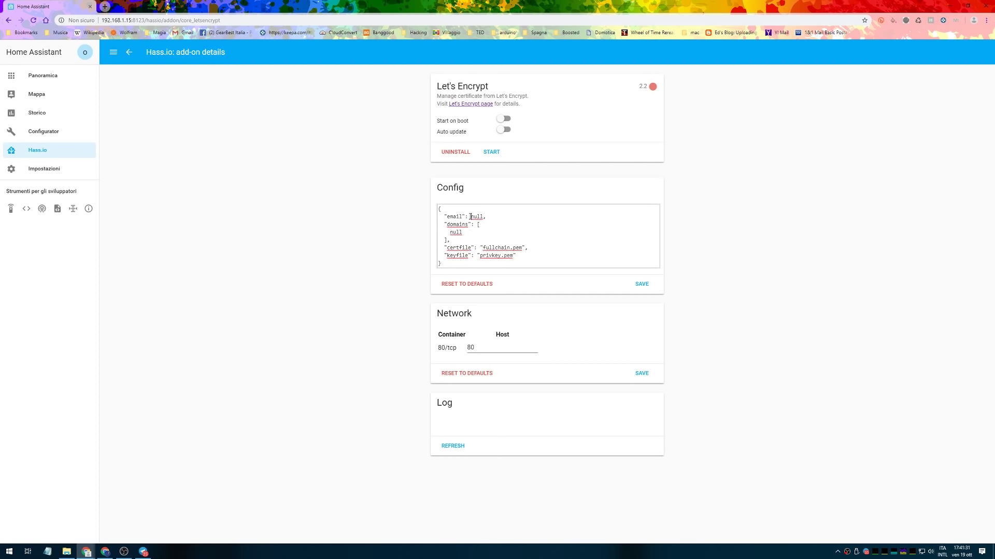
left_click_drag(470, 216, 484, 217)
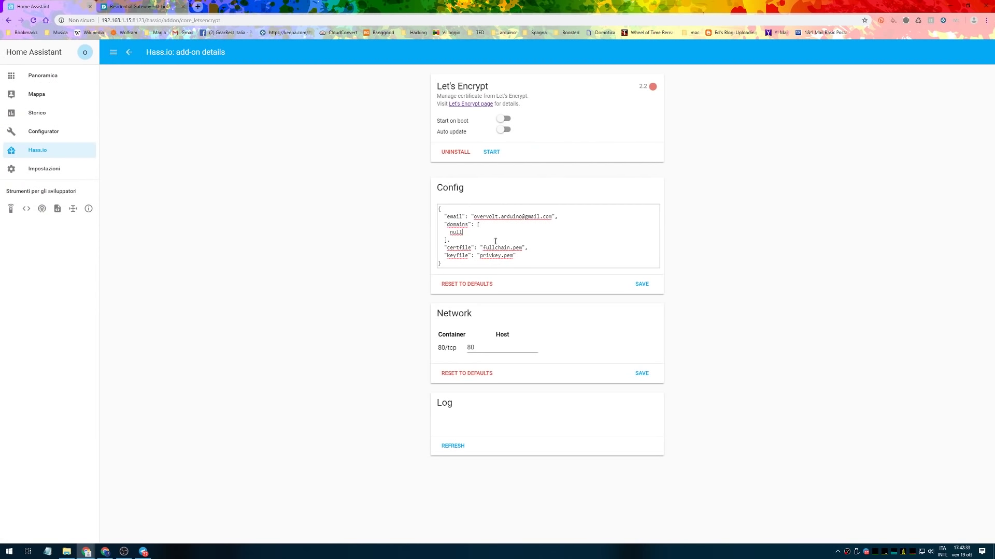
Step: Leave the add-on's host port at 80 and open the router's Domotica port-mapping rule for editing
left_click(479, 347)
left_click(399, 350)
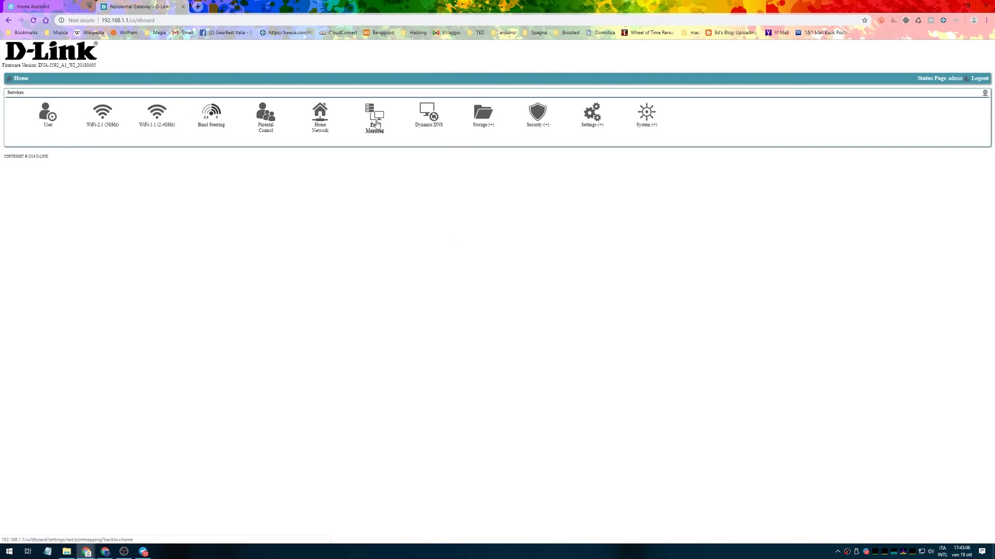
left_click(377, 123)
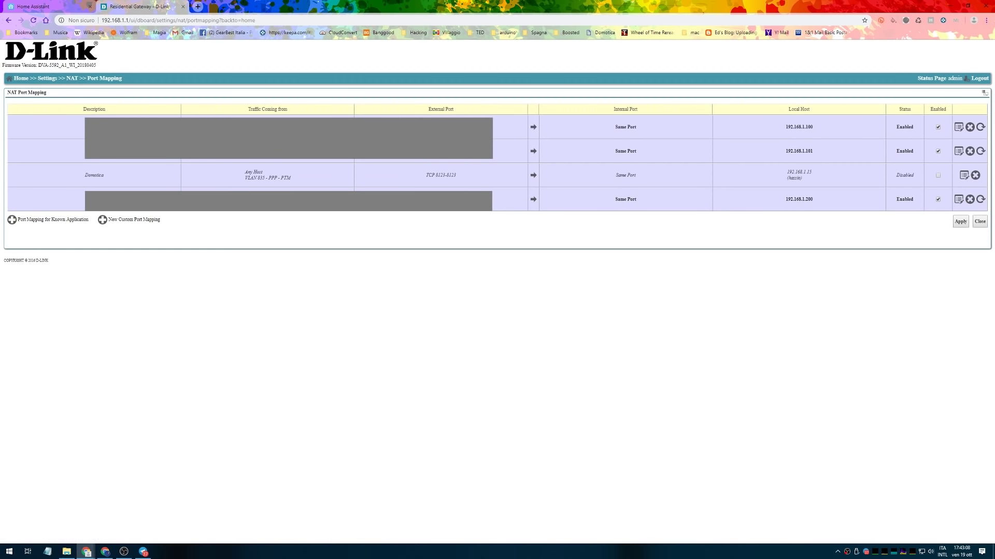
left_click(441, 176)
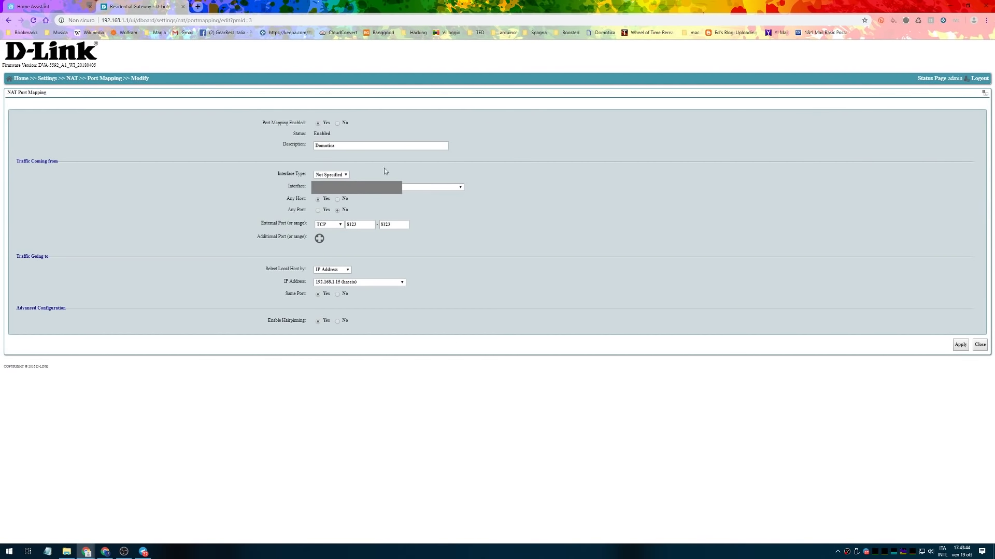
double_click(337, 148)
left_click(402, 160)
Step: Add port 80 as an additional port alongside 8123 on the Domotica rule and apply it
double_click(362, 226)
triple_click(291, 294)
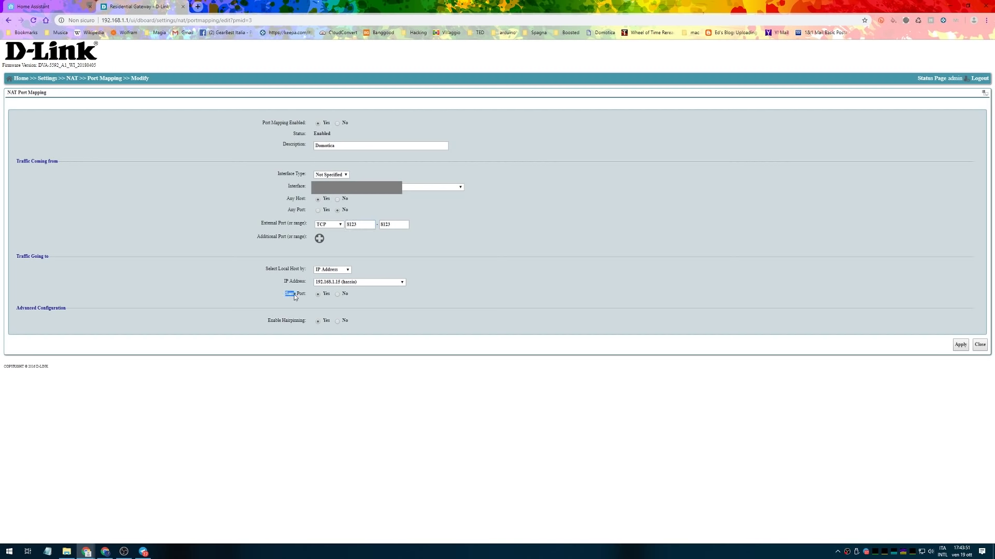
left_click(319, 239)
left_click(358, 238)
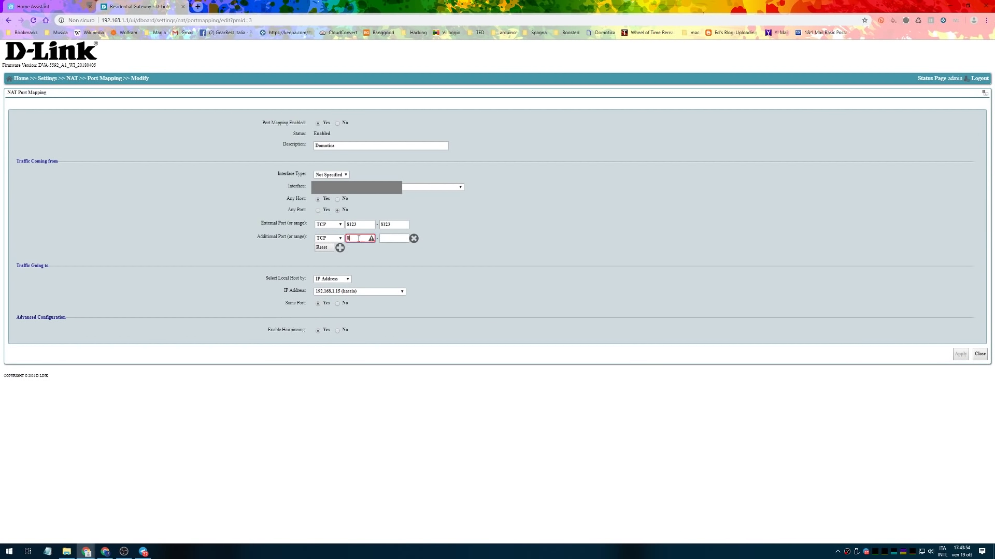
type("80")
left_click(321, 292)
left_click(448, 361)
left_click(961, 354)
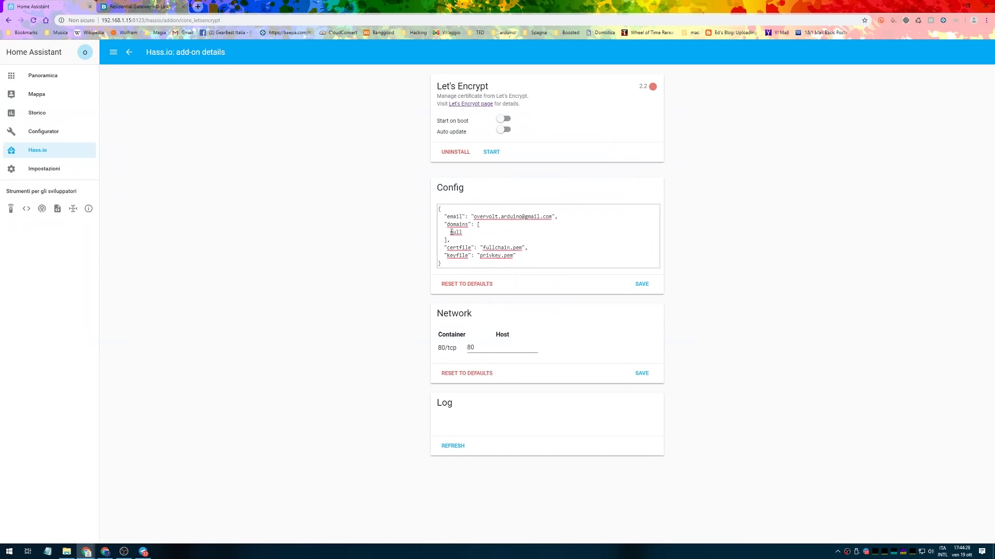
double_click(451, 232)
left_click_drag(449, 233, 462, 234)
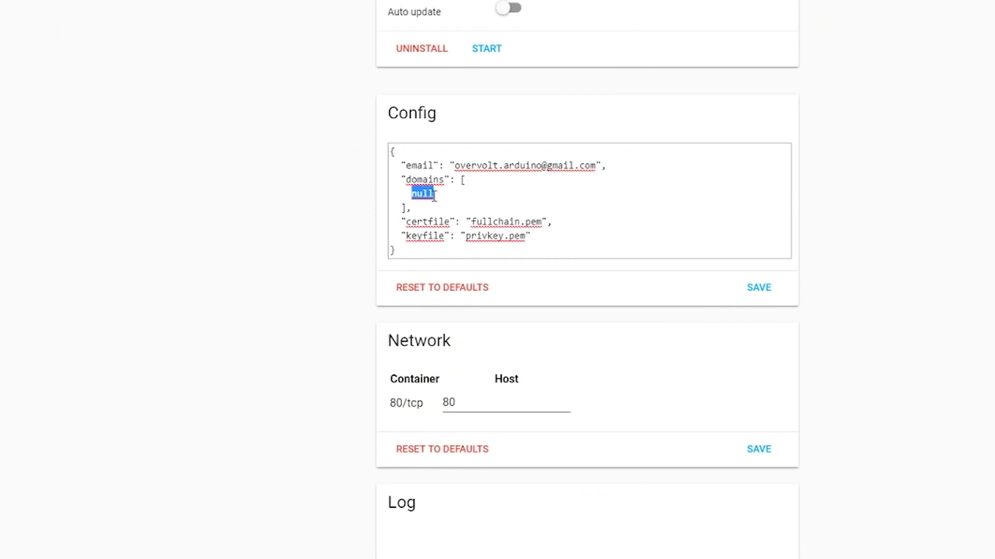
type("\"\"")
key("Left")
key("ctrl+v")
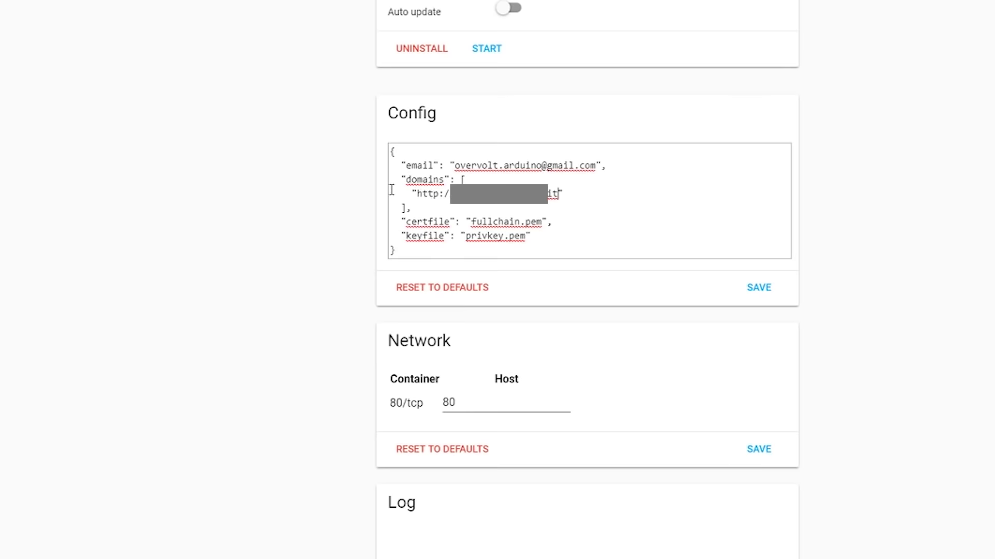
left_click_drag(417, 194, 450, 195)
key("BackSpace")
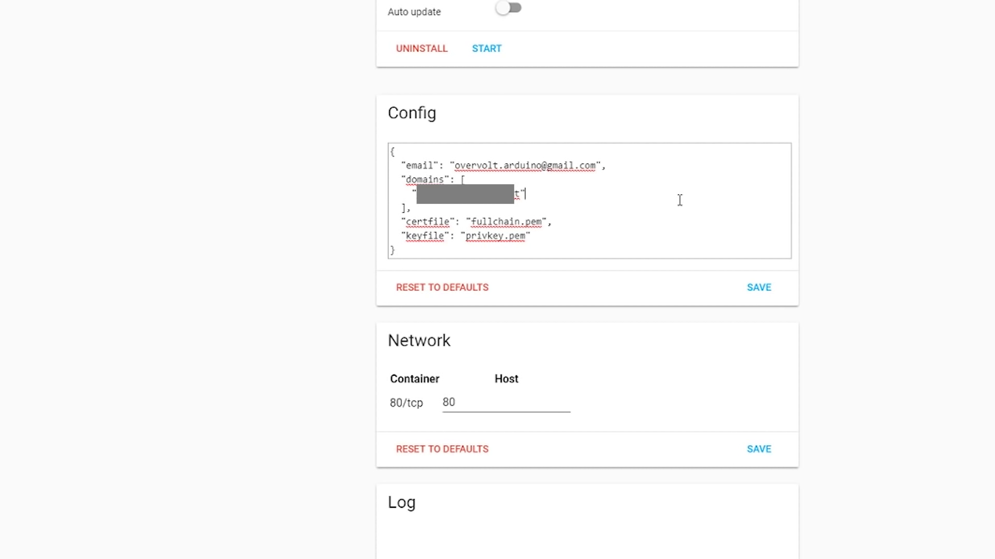
left_click(756, 288)
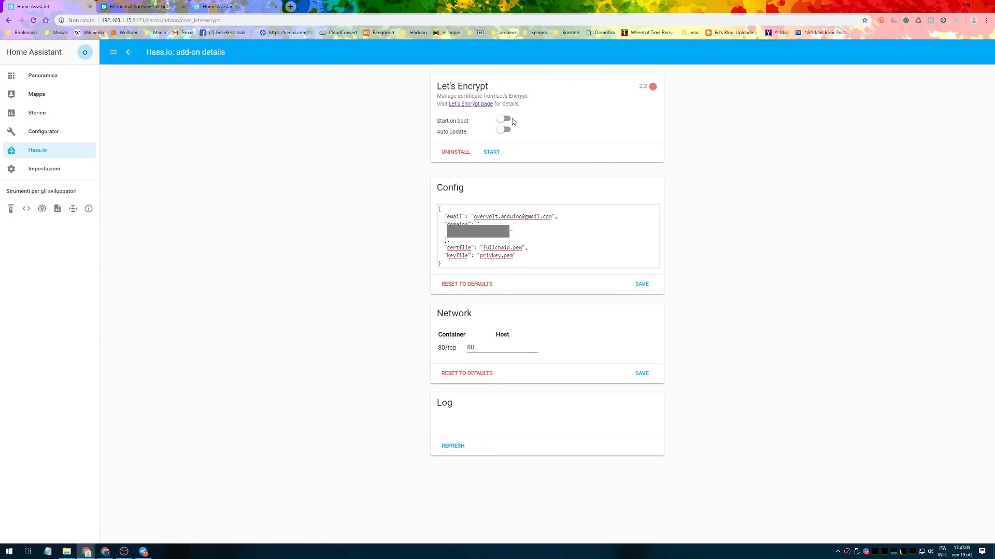
Step: Enable start on boot and auto update, then start the Let's Encrypt add-on
left_click(507, 119)
left_click(503, 129)
left_click(490, 151)
Step: Reload the add-on log and review the Obtaining a new certificate and challenges lines
left_click(453, 447)
left_click(447, 461)
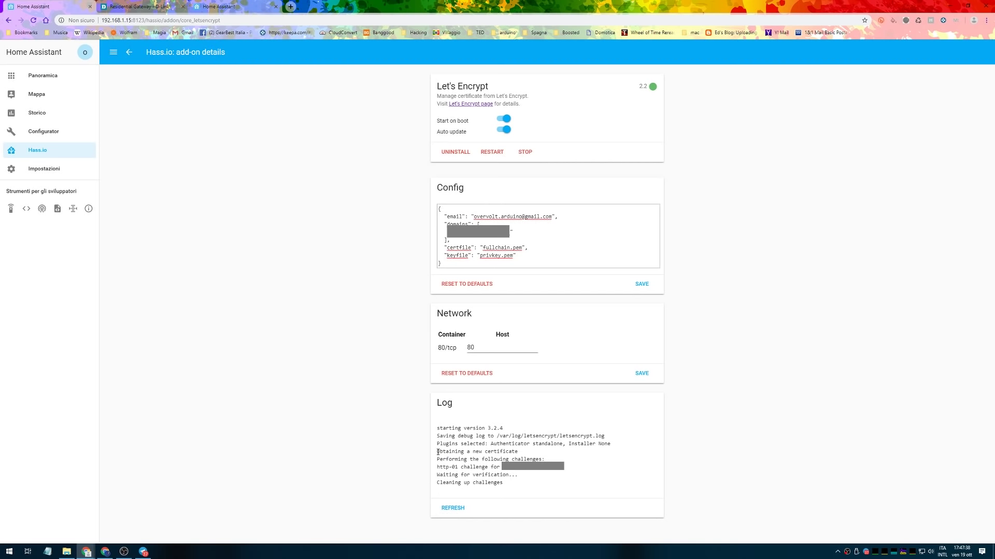
left_click_drag(438, 452, 516, 452)
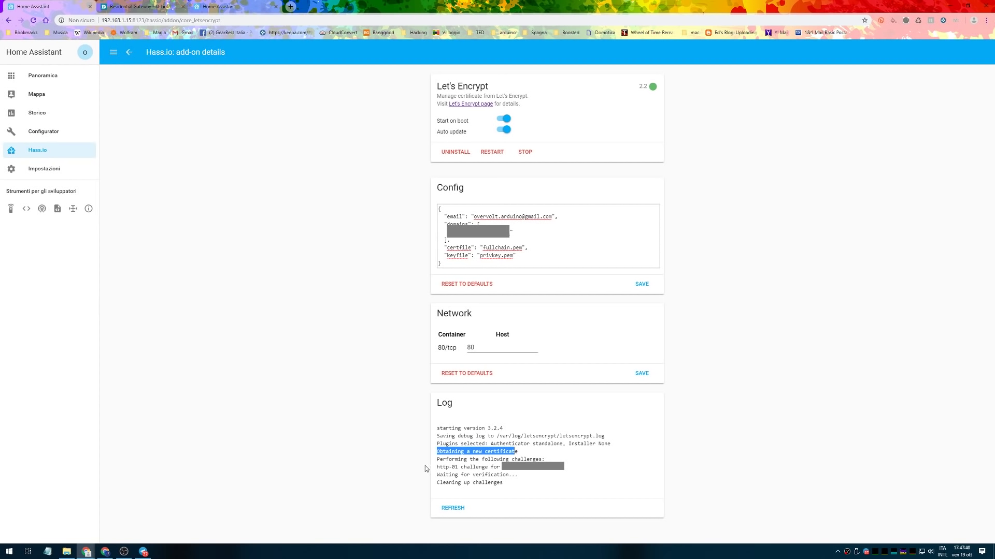
left_click_drag(437, 460, 544, 459)
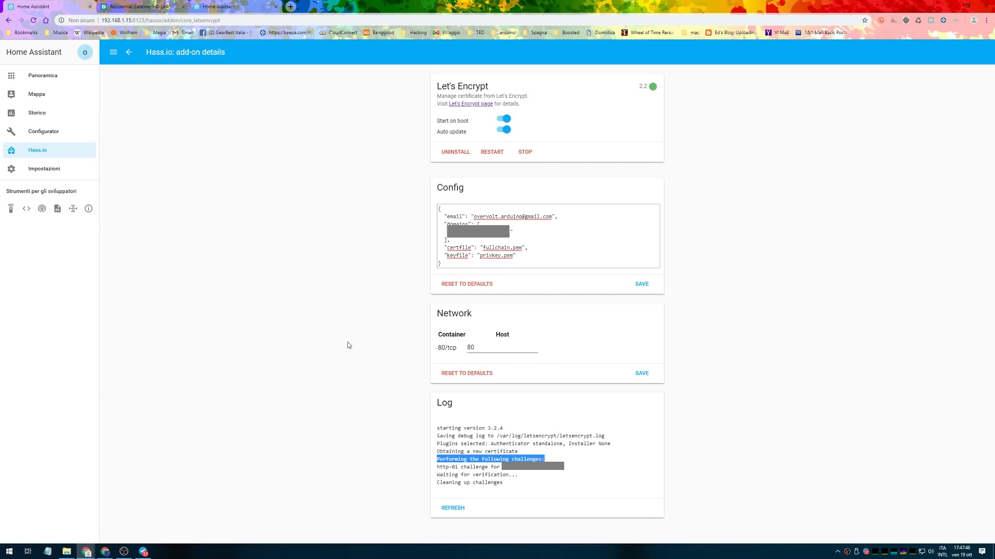
key("ctrl+c")
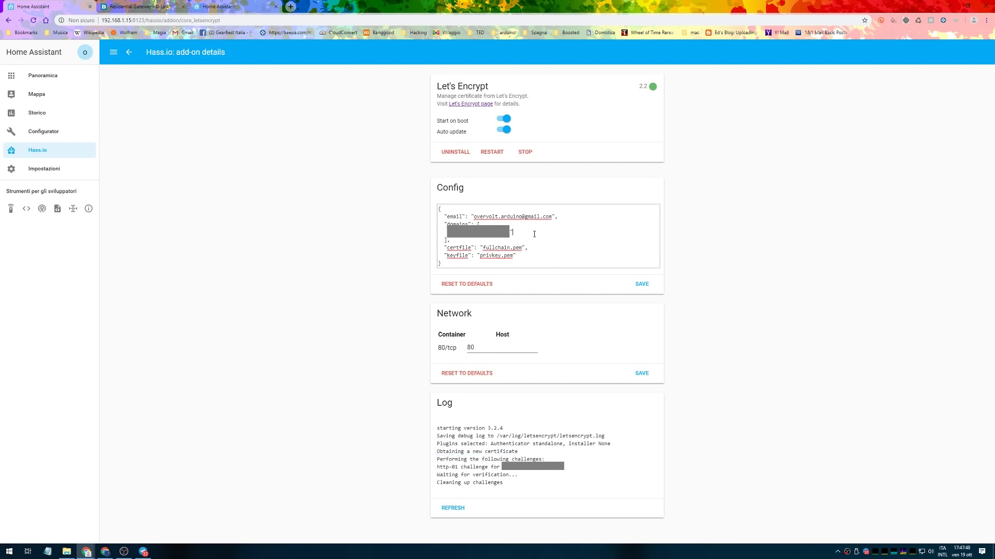
Step: Check the router's port forwarding, then refresh the log past verification and challenge cleanup
left_click(167, 5)
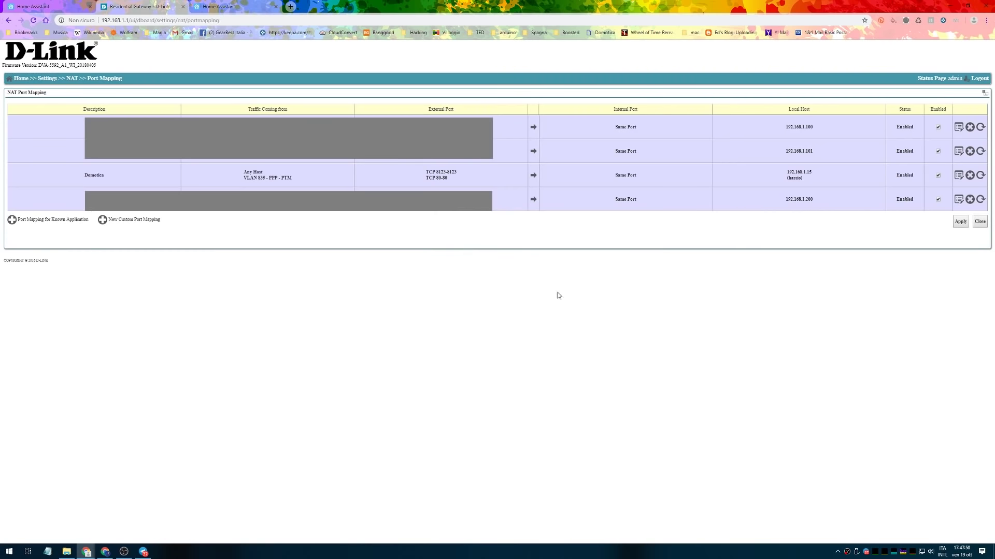
left_click(47, 6)
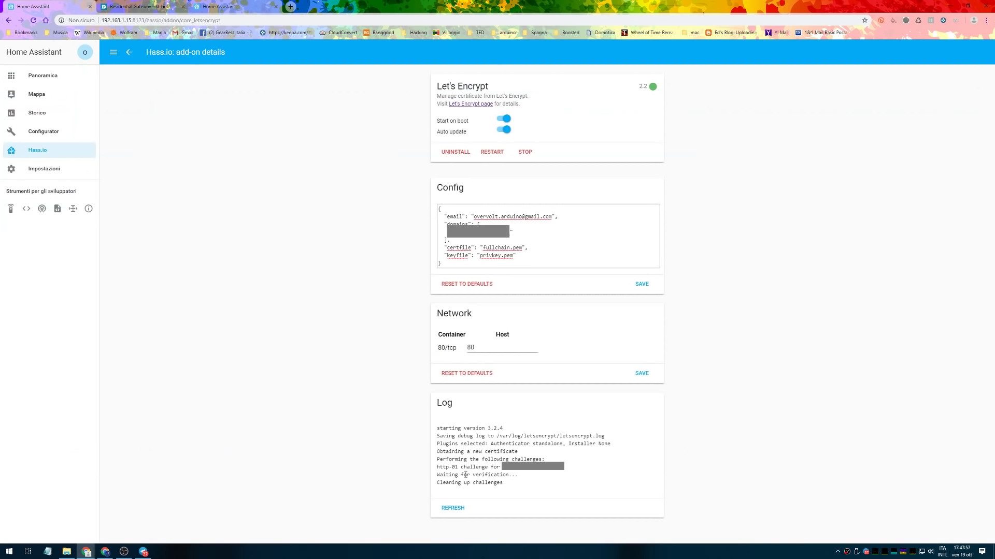
left_click_drag(440, 471, 514, 475)
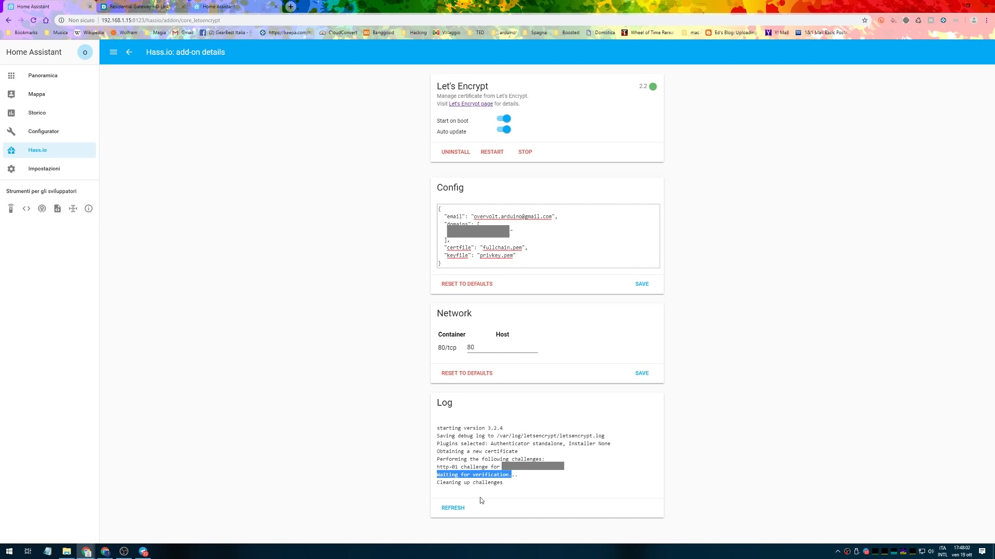
left_click_drag(450, 485, 504, 485)
left_click(504, 486)
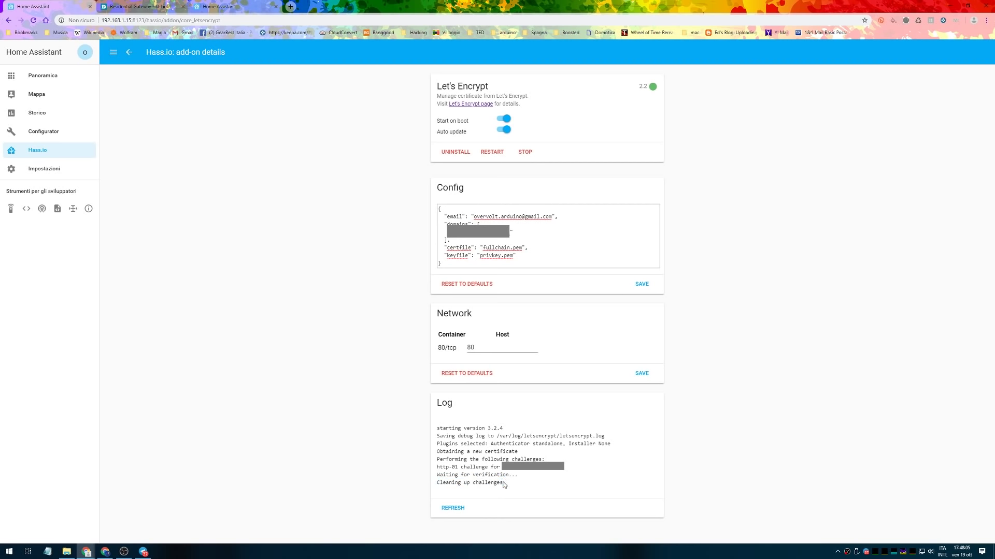
left_click(454, 509)
scroll(456, 510, "down", 3)
left_click_drag(404, 379, 499, 411)
double_click(498, 411)
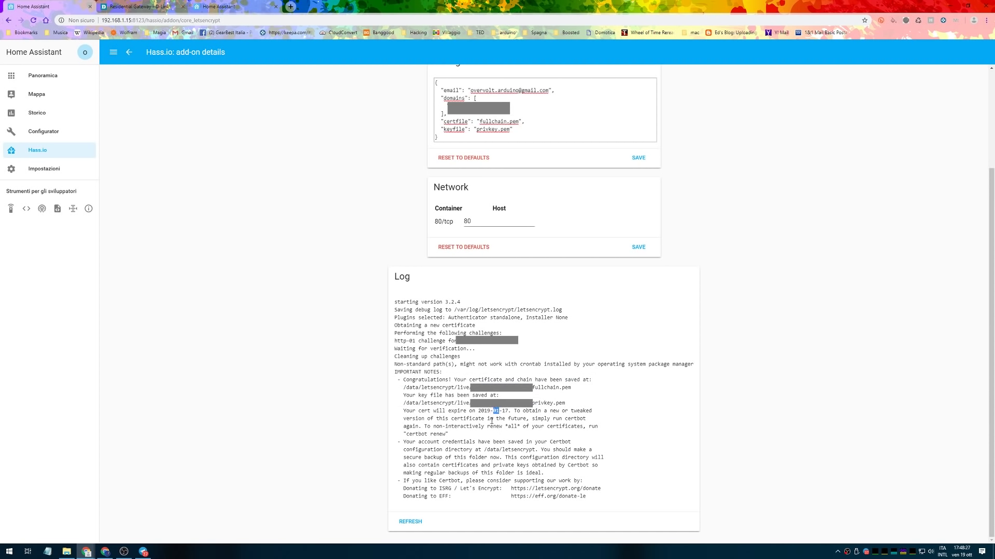
left_click(496, 411)
left_click_drag(480, 122, 518, 122)
left_click(465, 362)
left_click_drag(134, 21, 93, 22)
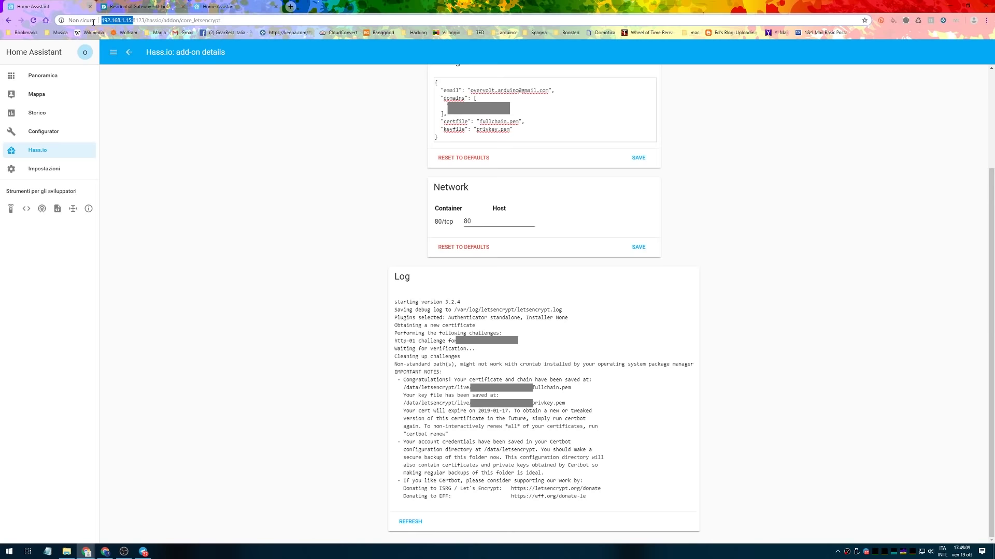
Step: Open HASS Configurator at the server address on port 3218 in a new tab and log in
key("ctrl+c")
key("ctrl+t")
key("ctrl+v")
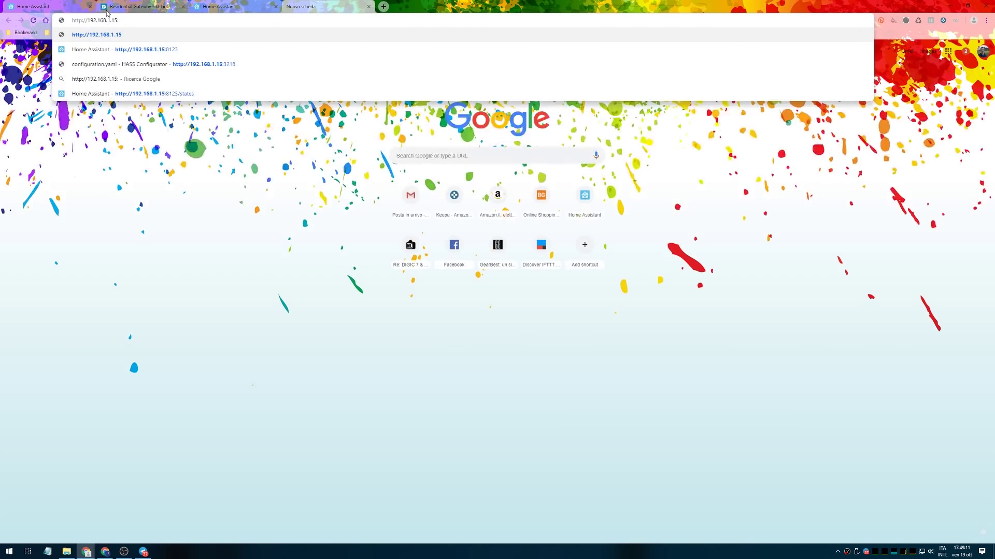
type("3218")
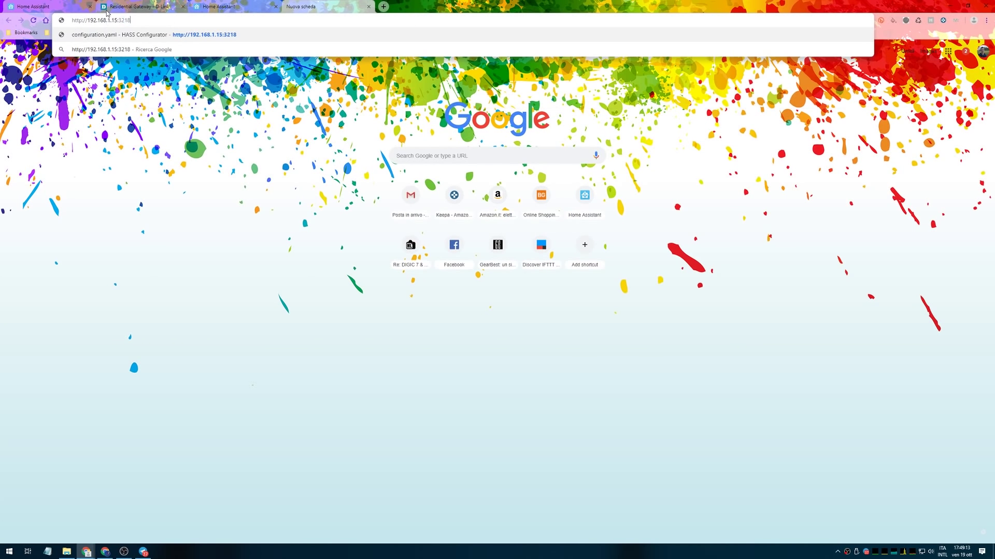
key("Return")
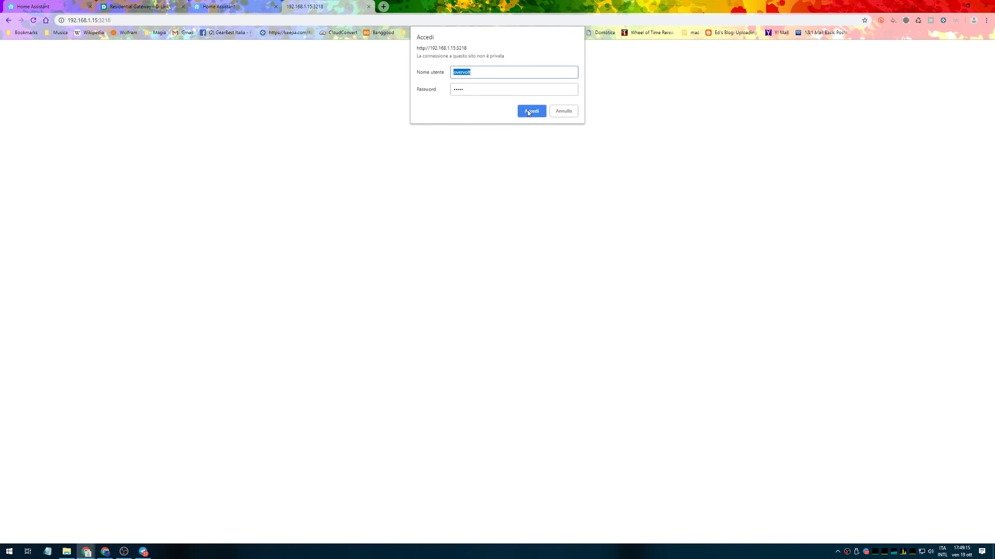
left_click(520, 109)
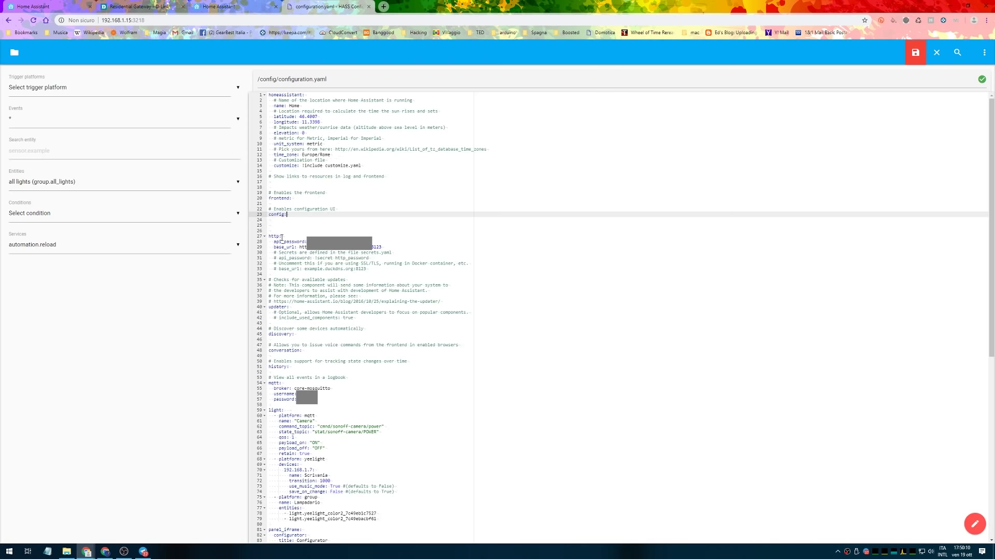
Step: In configuration.yaml, insert a blank line after the base_url line in the http section
left_click_drag(282, 237, 269, 236)
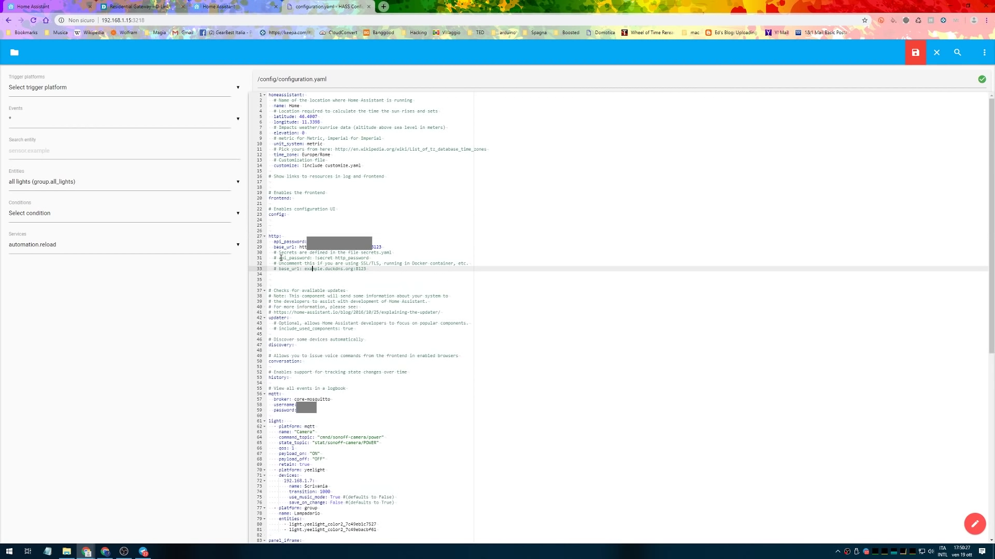
double_click(276, 238)
left_click_drag(274, 247, 307, 242)
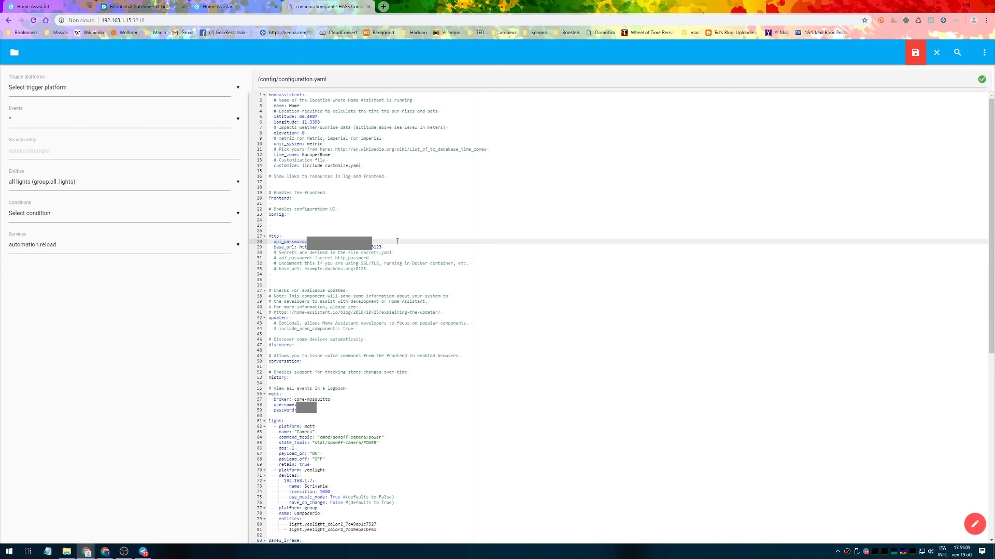
left_click(383, 247)
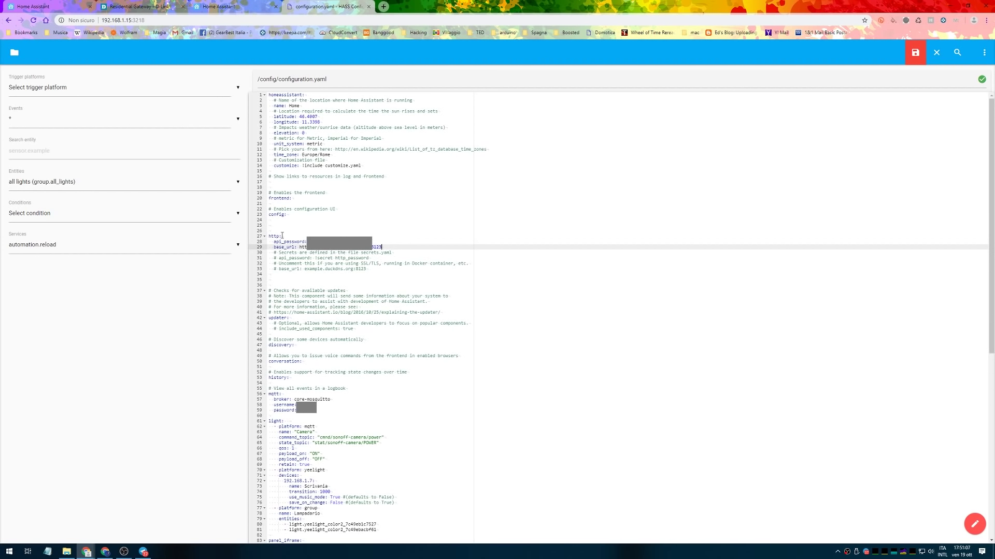
left_click_drag(300, 247, 382, 249)
left_click(405, 248)
double_click(382, 247)
left_click(401, 249)
key("Return")
left_click(406, 261)
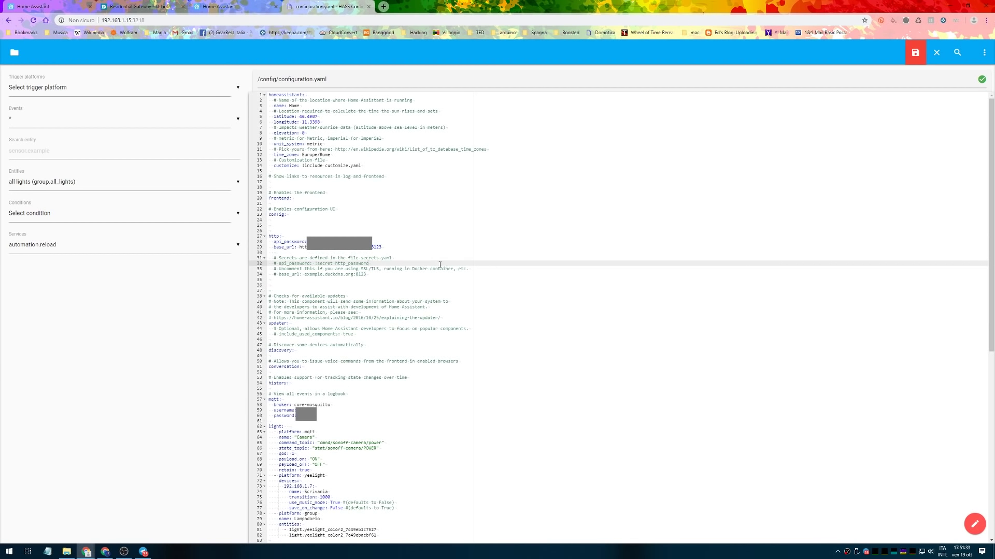
left_click(354, 253)
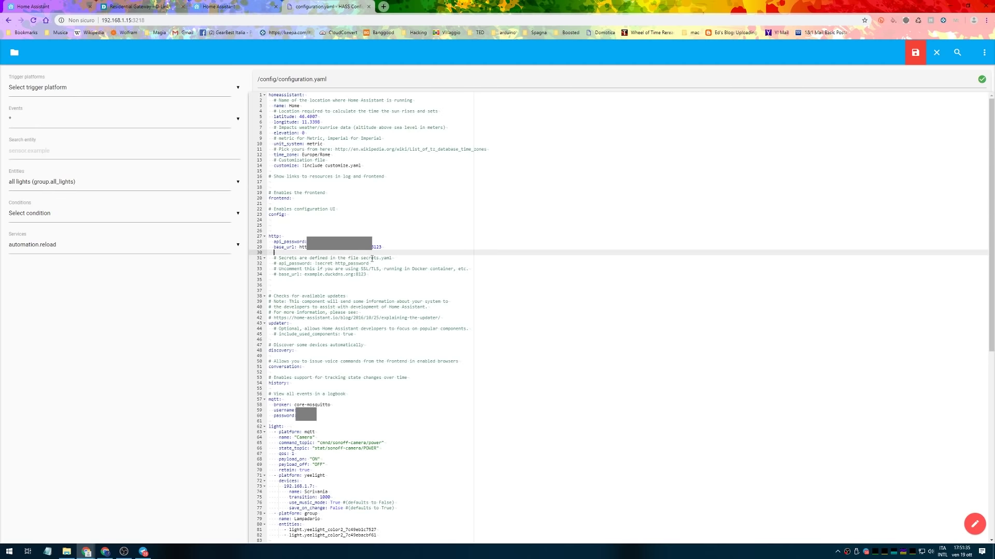
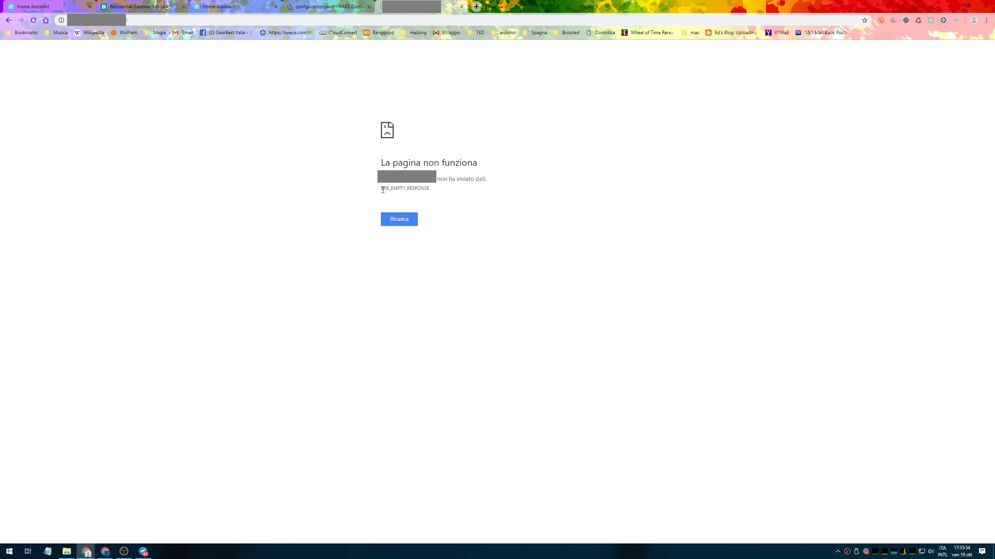
Step: Highlight the ERR_EMPTY_RESPONSE error code on Chrome's failed page
left_click_drag(381, 189, 452, 190)
Step: Change the server address to https and reload to reach the Home Assistant login form
left_click(414, 201)
left_click(439, 192)
left_click(66, 23)
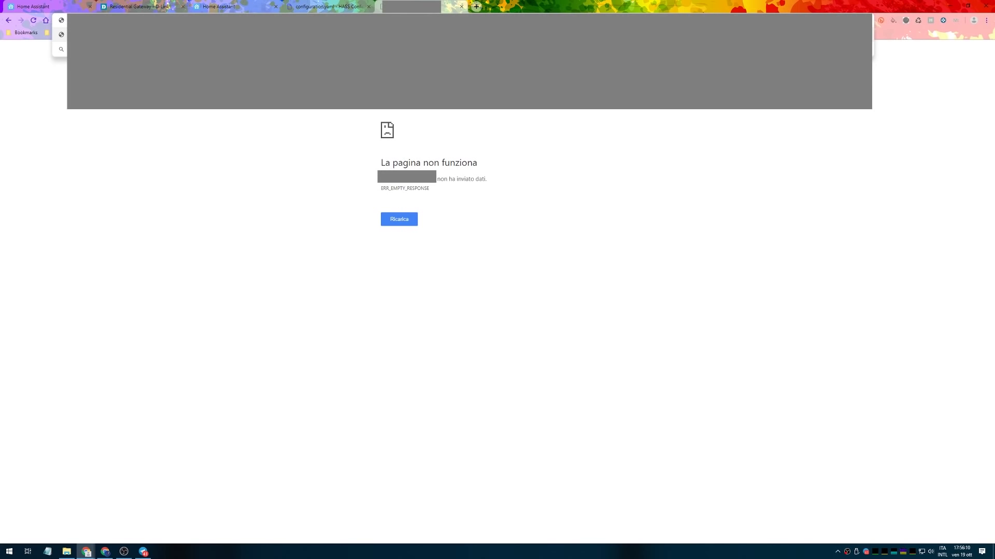
key("Return")
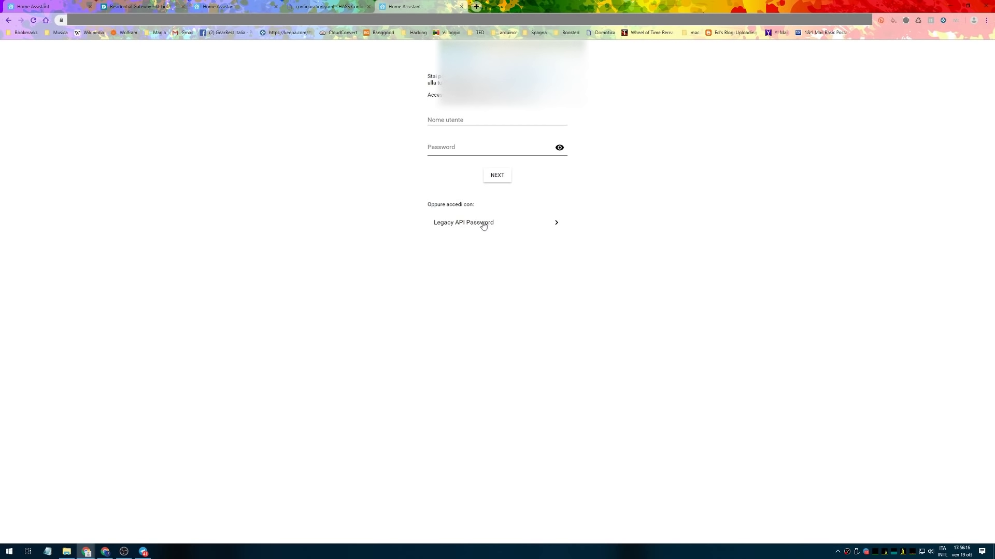
Step: Log in, then check the padlock to confirm the Let's Encrypt certificate is valid
left_click(465, 130)
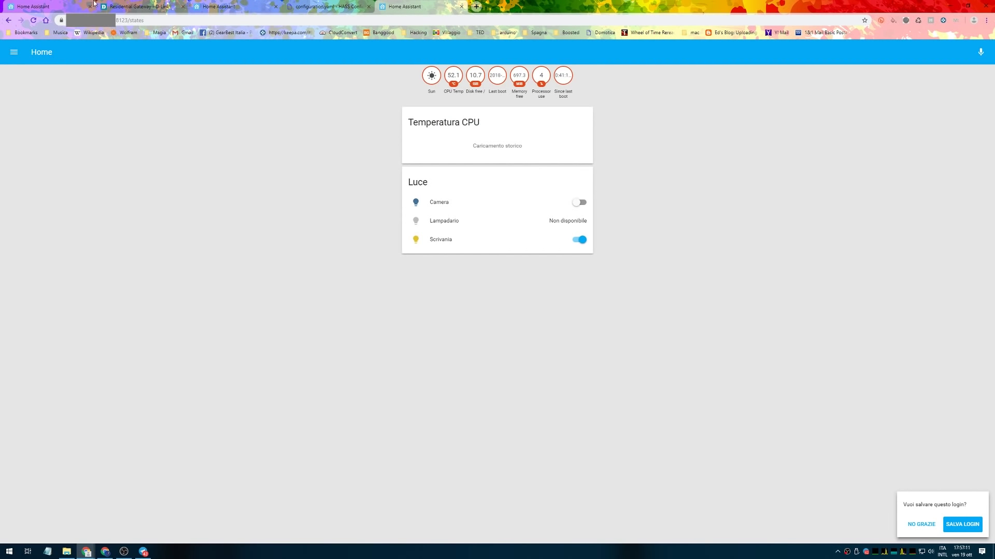
left_click(61, 21)
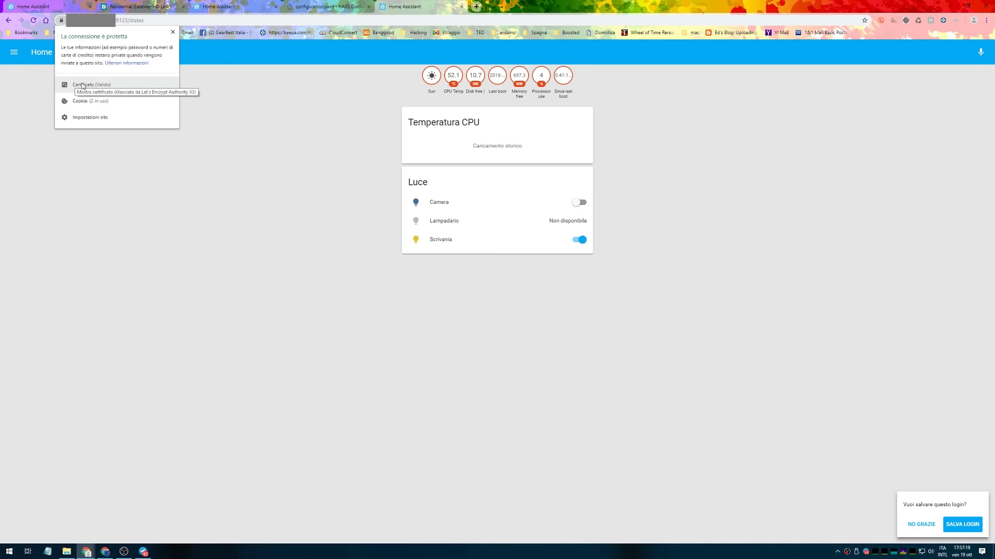
left_click(301, 191)
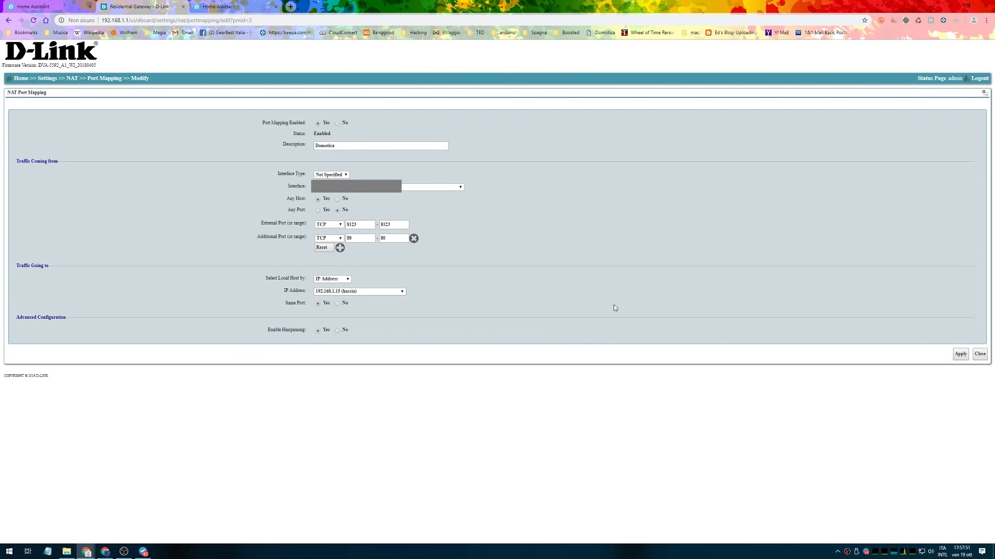
Step: Remove the Domotica rule's additional port 80 range and select its external port fields
left_click(414, 238)
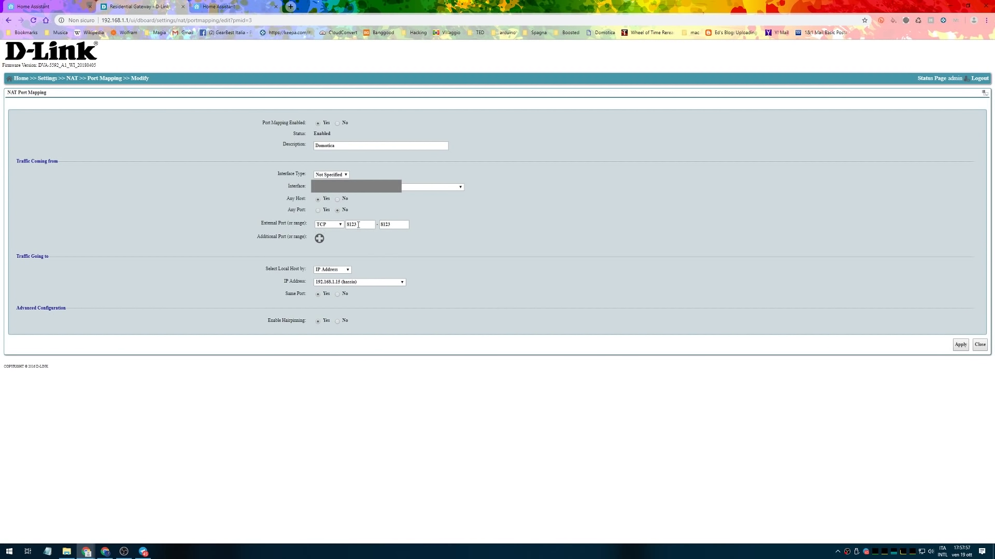
left_click(350, 226)
double_click(357, 226)
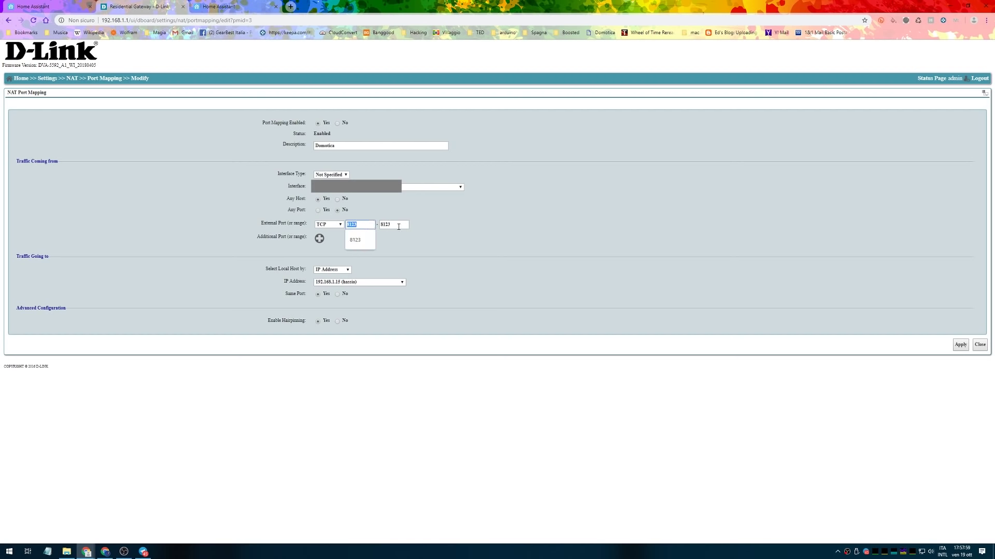
left_click(398, 227)
left_click(401, 220)
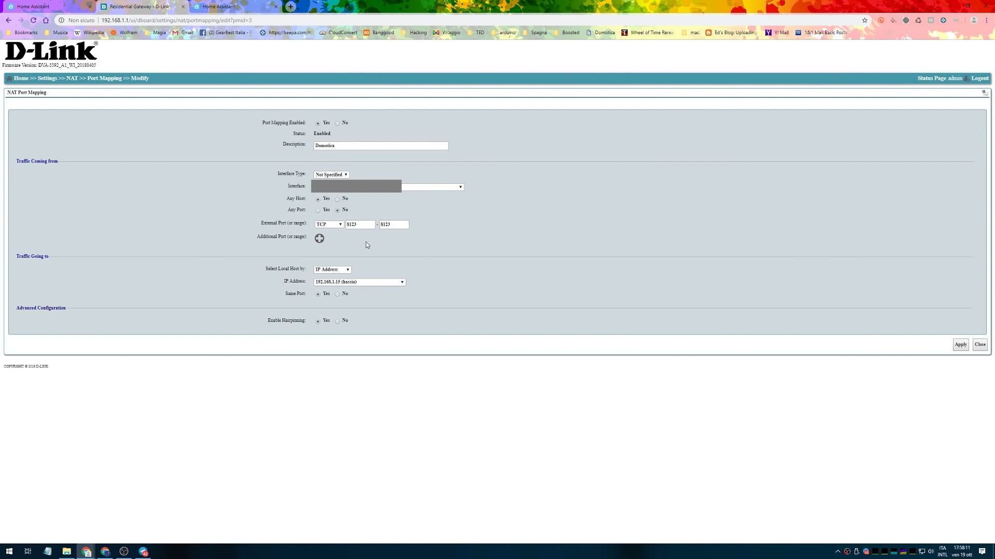
Step: Replace both external port values 8123 with 433 in the Domotica mapping
double_click(359, 223)
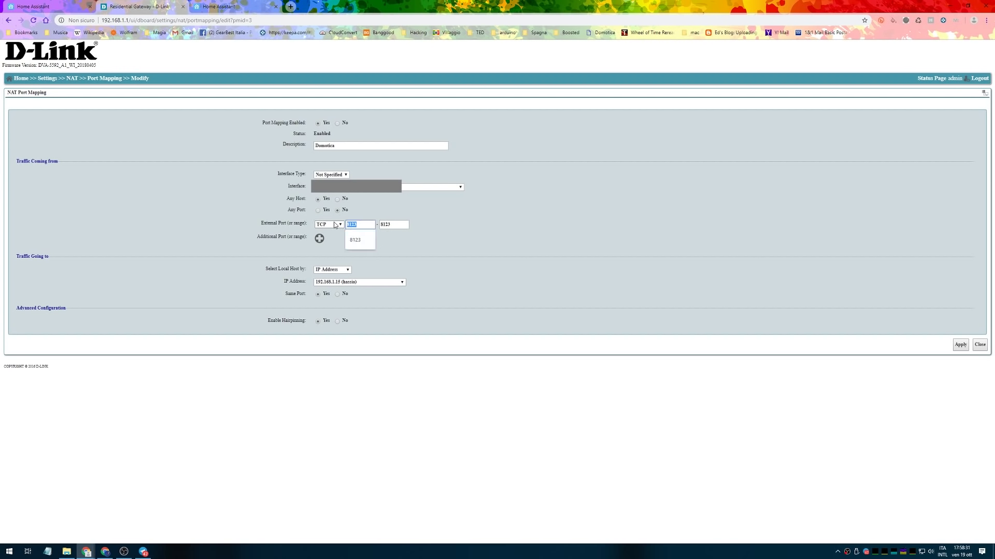
type("433")
double_click(394, 224)
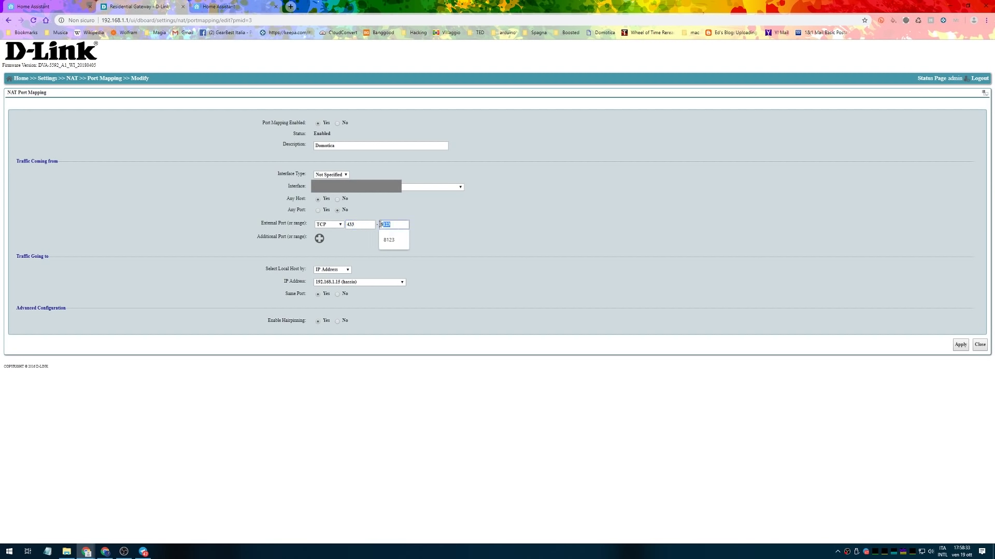
type("433")
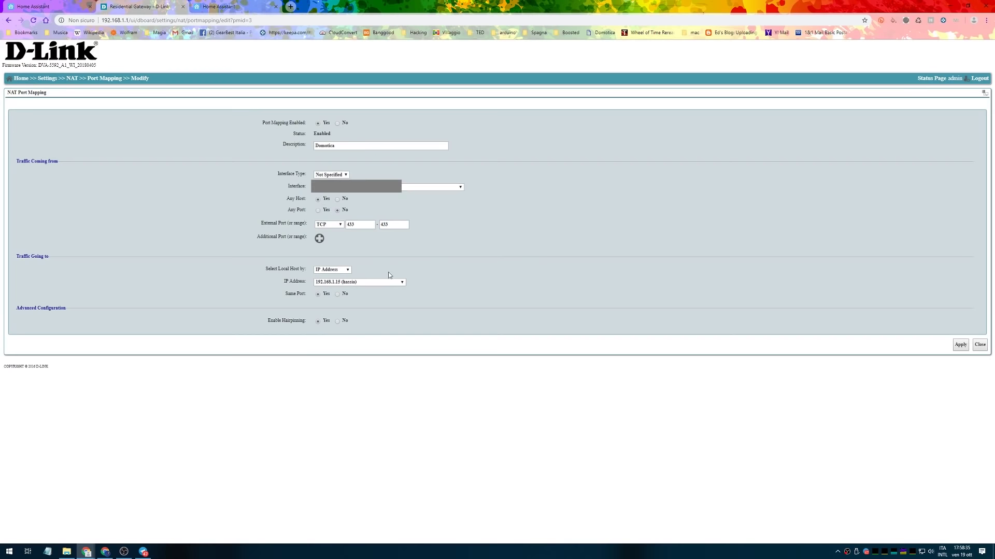
left_click_drag(285, 293, 303, 295)
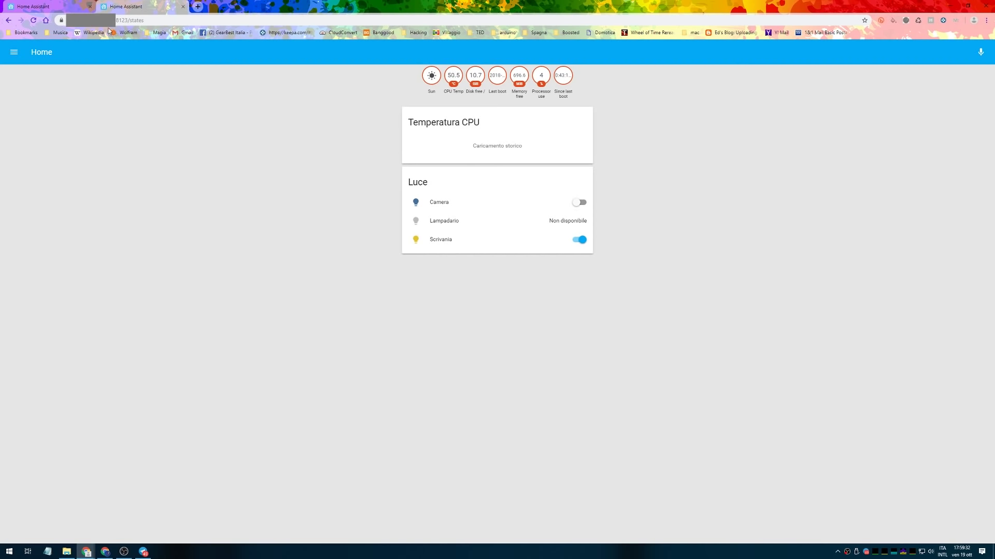
left_click(141, 19)
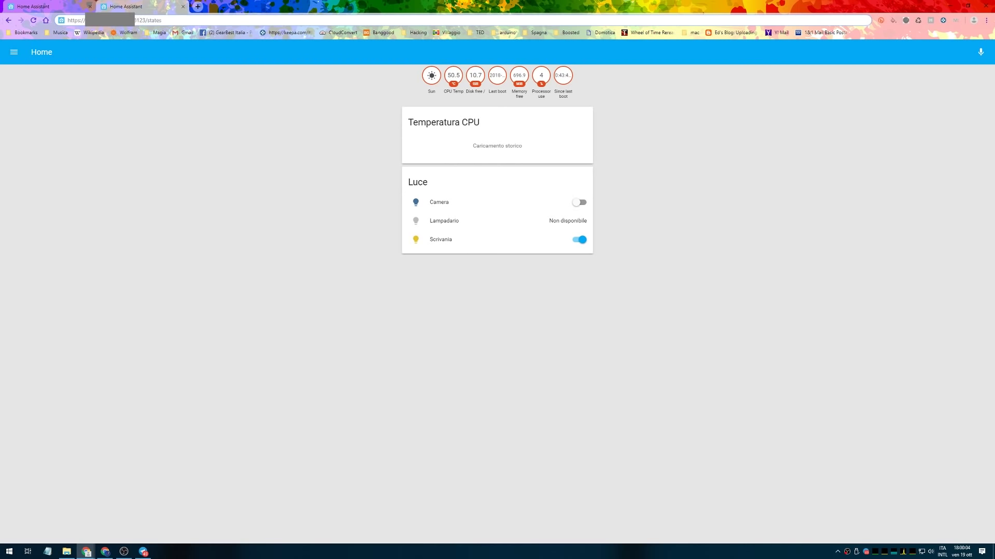
left_click_drag(134, 21, 146, 20)
left_click_drag(82, 21, 70, 21)
left_click_drag(135, 21, 148, 21)
key("BackSpace")
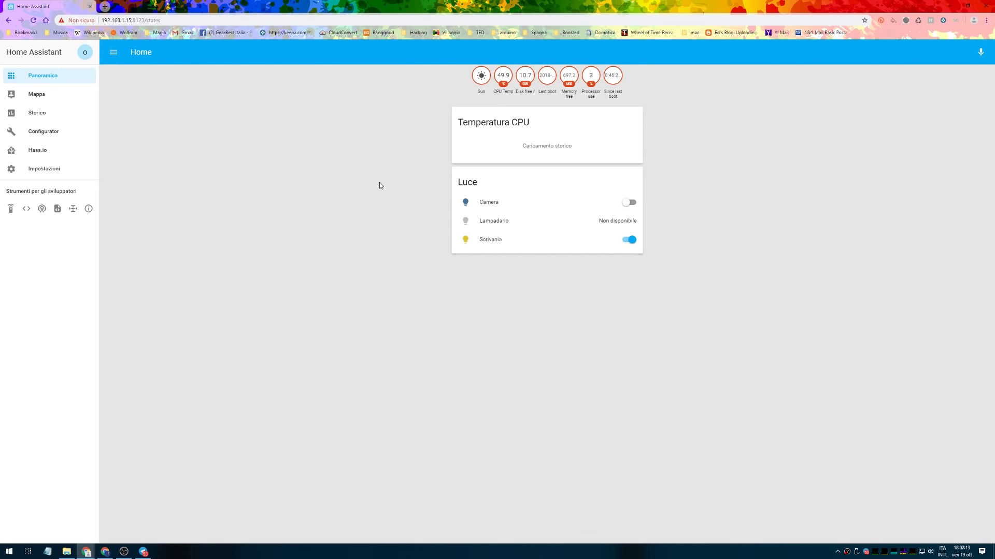
Step: Open HASS Configurator at 192.168.1.15:3218 in a new tab and load automations.yaml
left_click(107, 7)
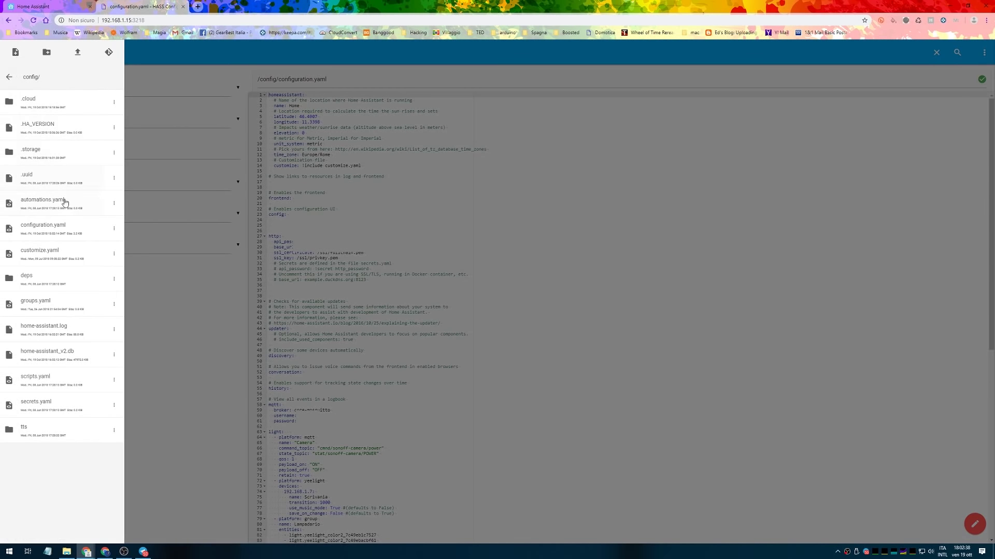
left_click(65, 202)
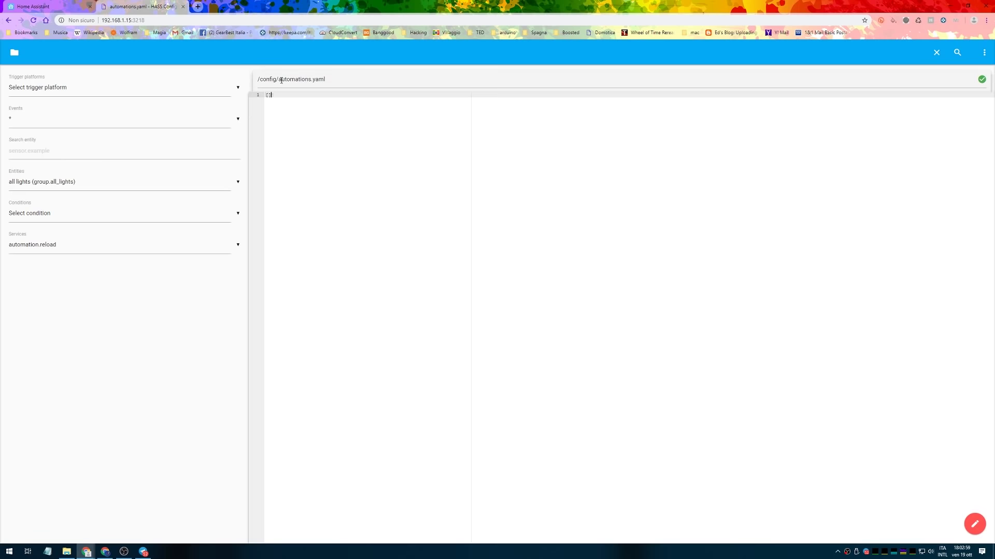
Step: Paste the Let's Encrypt Renewal automation block inside the empty [] brackets
key("Return")
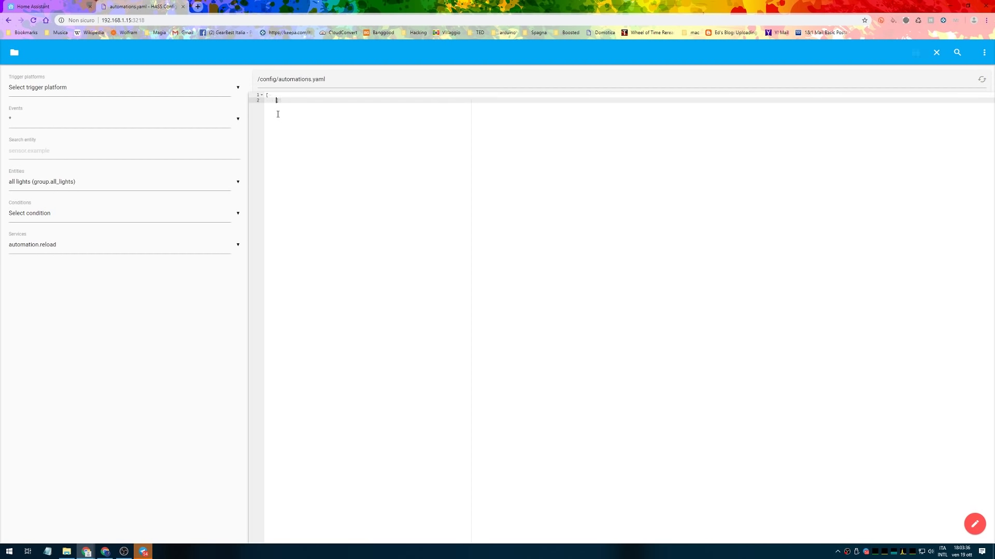
key("Return")
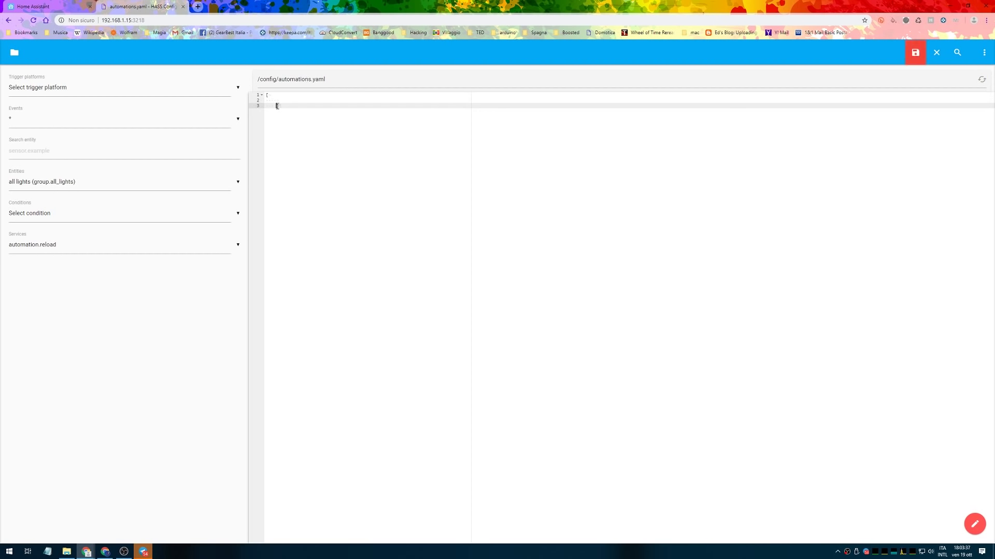
key("ctrl+z")
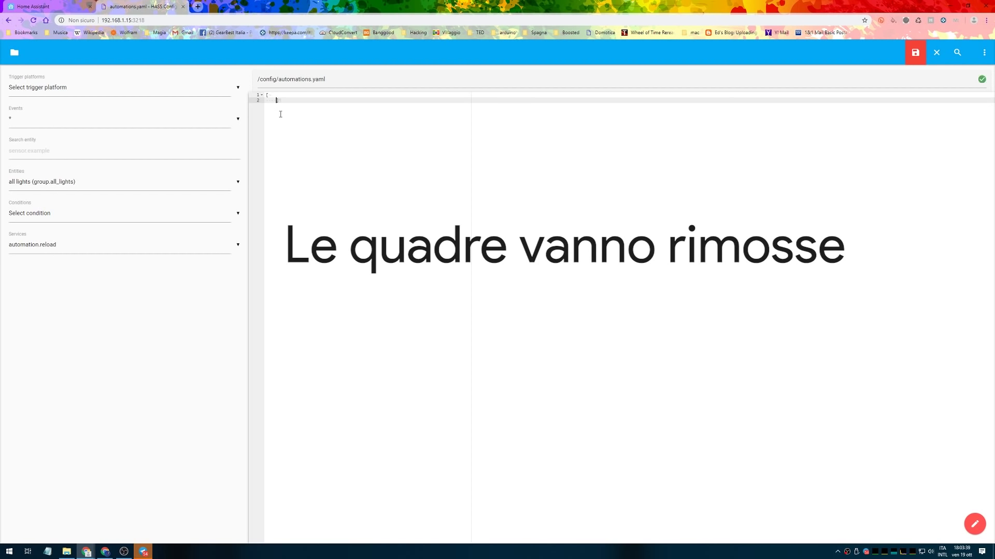
key("Return")
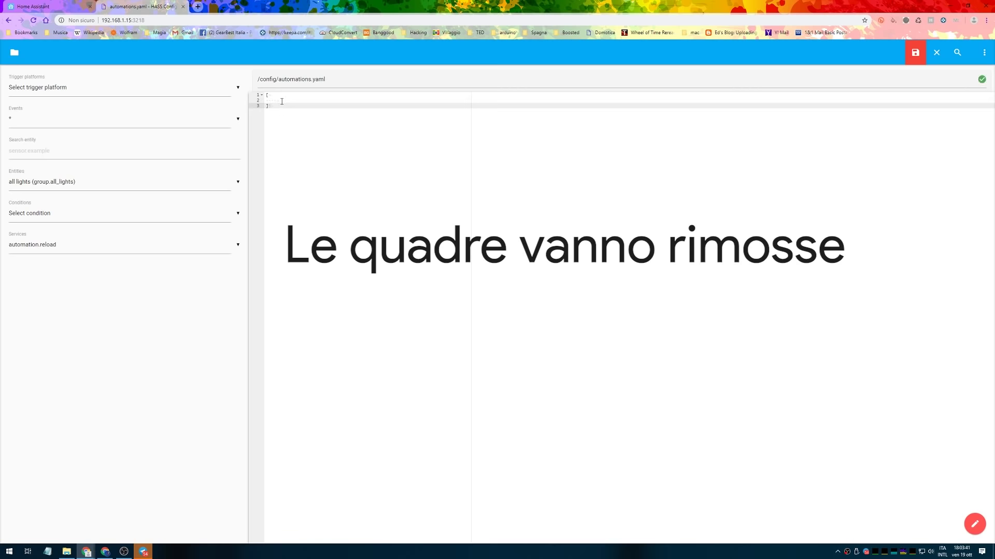
left_click(283, 100)
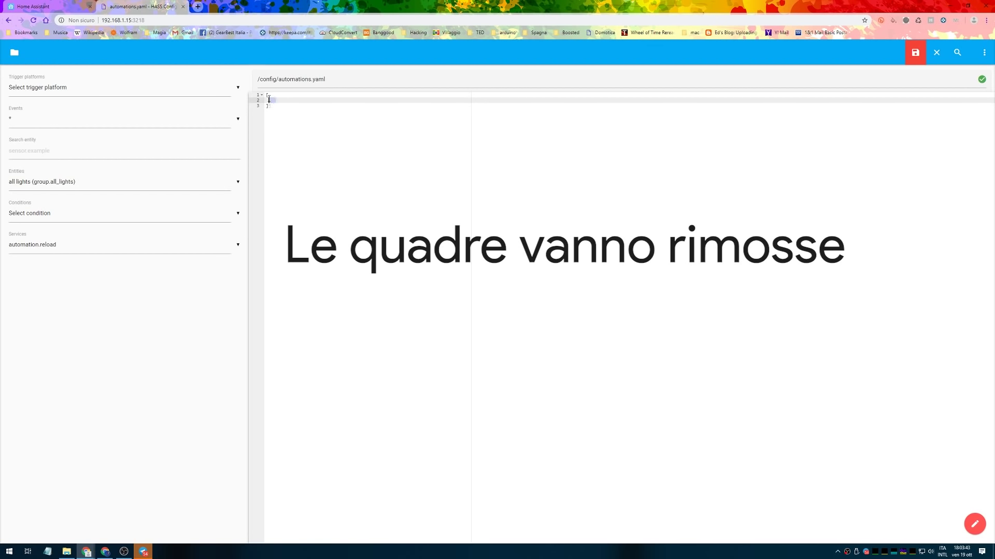
type("- id: letsencrypt-renewal   alias: \"Let's Encrypt Renewal\"   trigger:   - platform: time     at: '00:00:00'   action:   - service: hassio.addon_restart     data:       addon: core_letsencrypt")
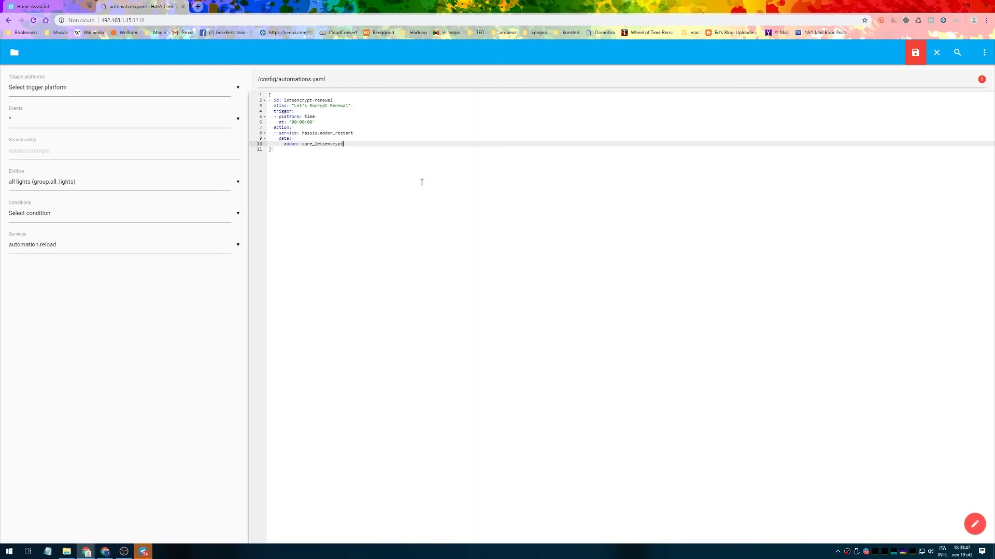
Step: Review the pasted automation's alias line and its '00:00:00' time trigger block
left_click(371, 167)
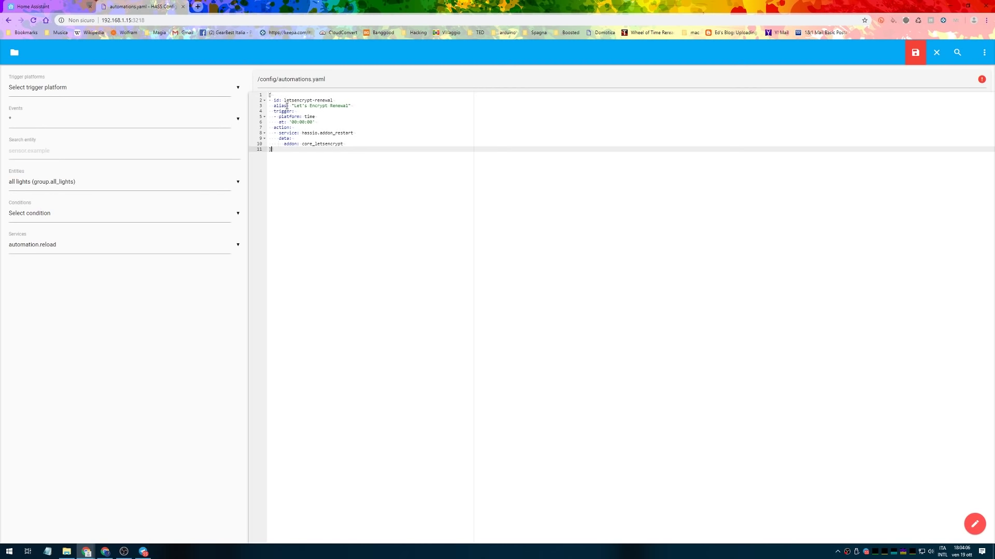
left_click_drag(300, 107, 351, 108)
left_click(350, 108)
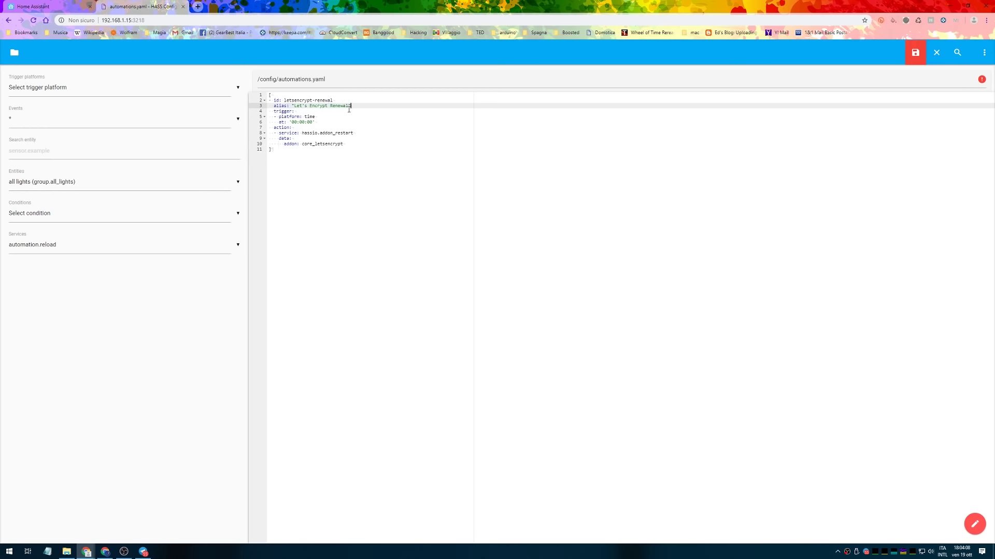
left_click_drag(269, 111, 316, 122)
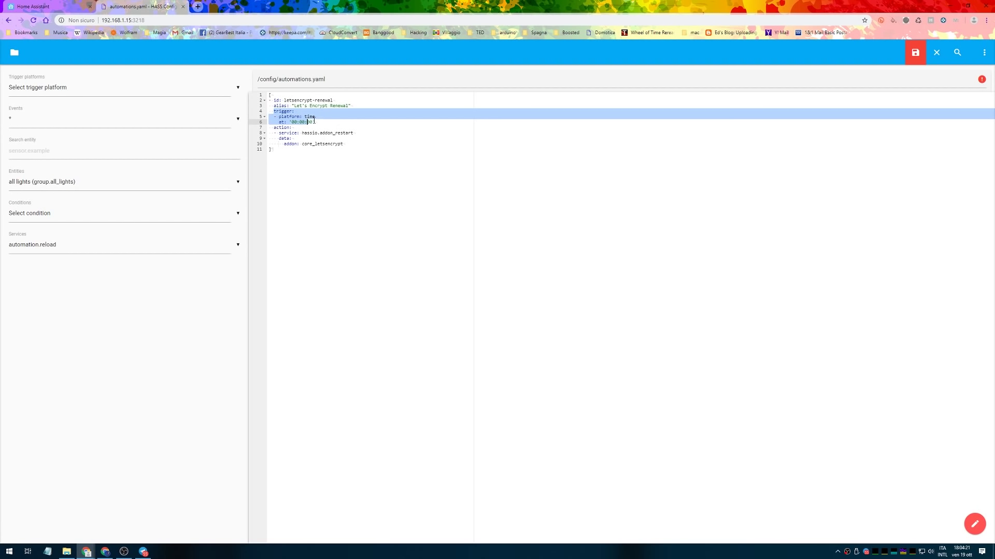